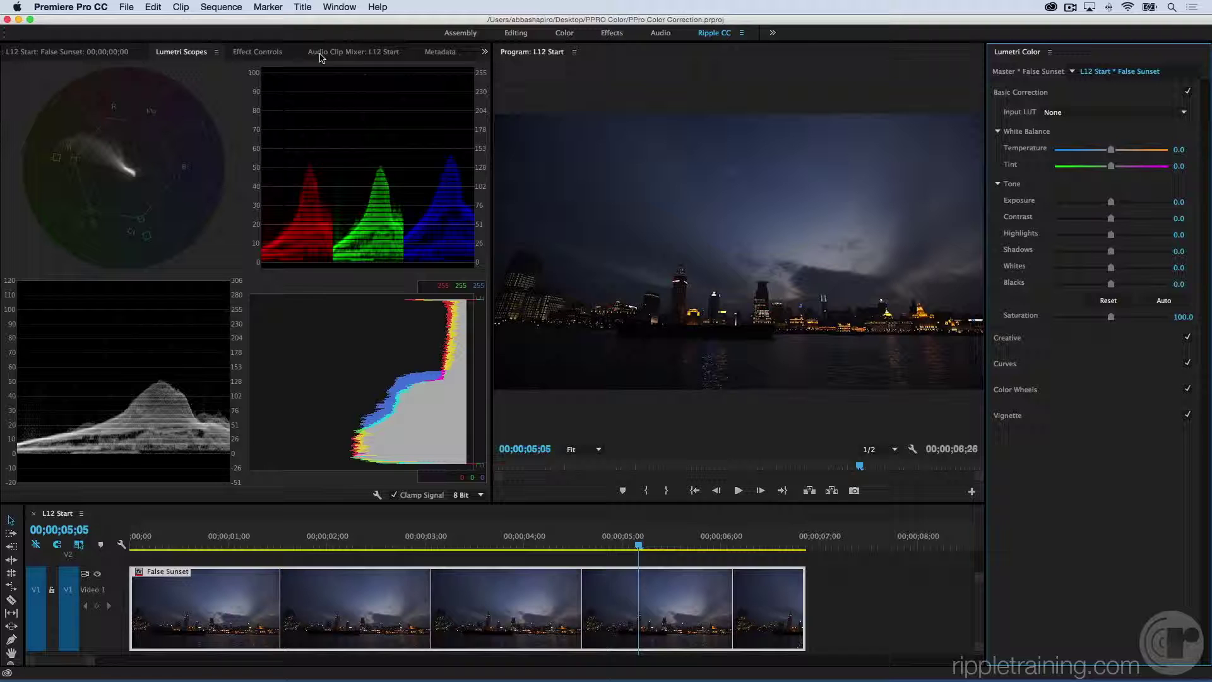
Step: Show the False Sunset clip in Effect Controls and open the Premiere Pro CC application menu
click(265, 52)
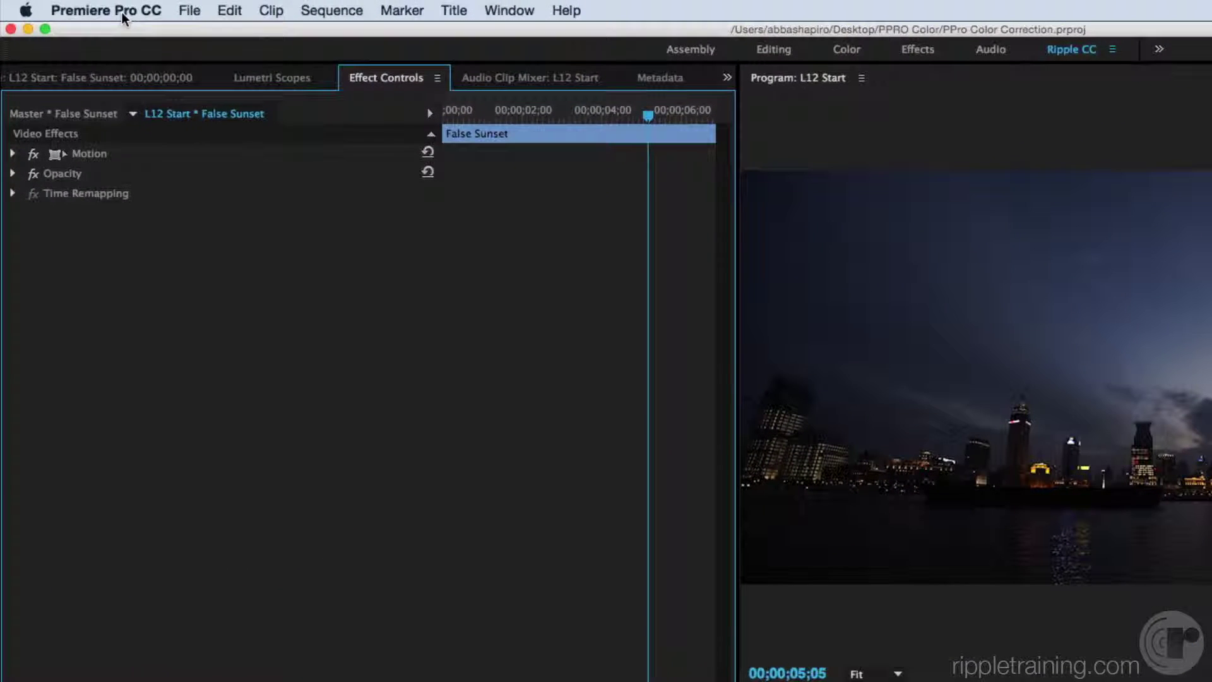
click(123, 11)
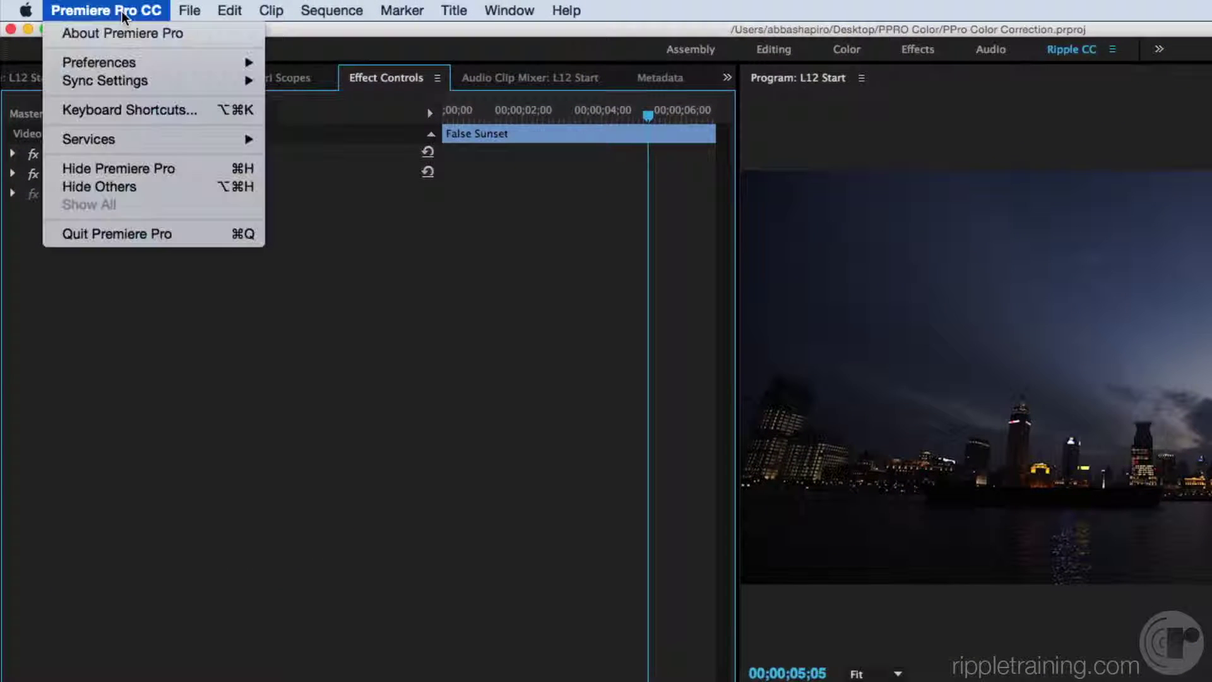
Step: Search 'lumetri' in Keyboard Shortcuts and select the Lumetri Scopes command
click(135, 111)
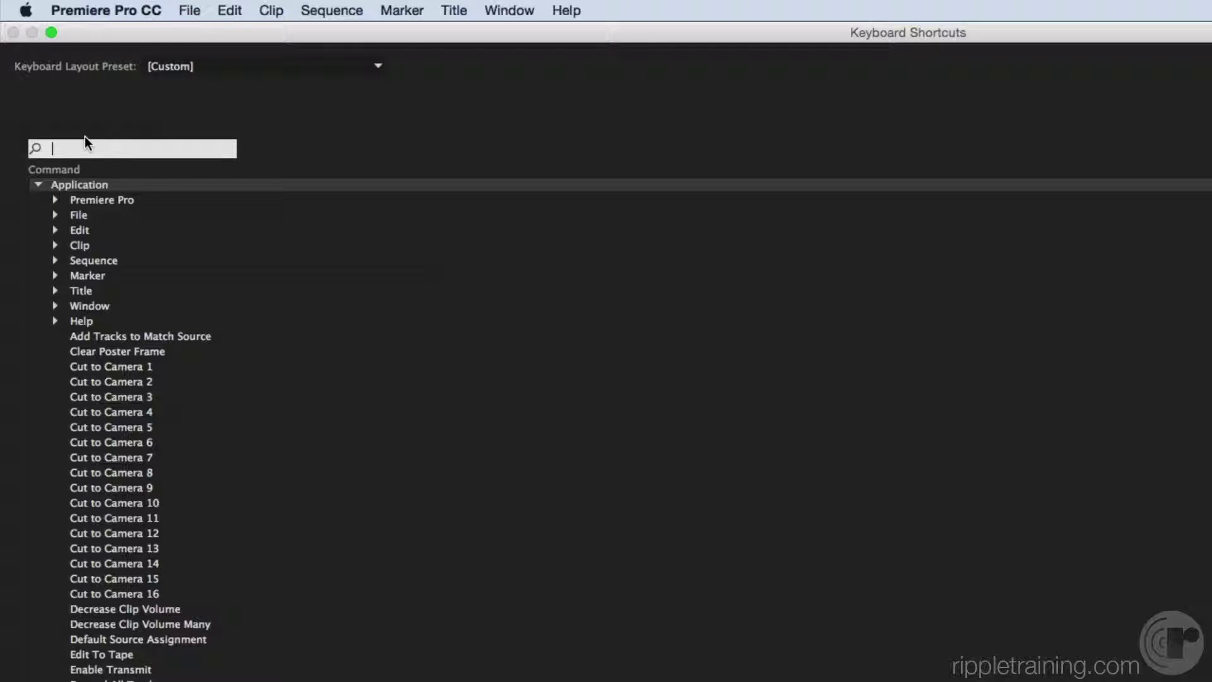
text(lume)
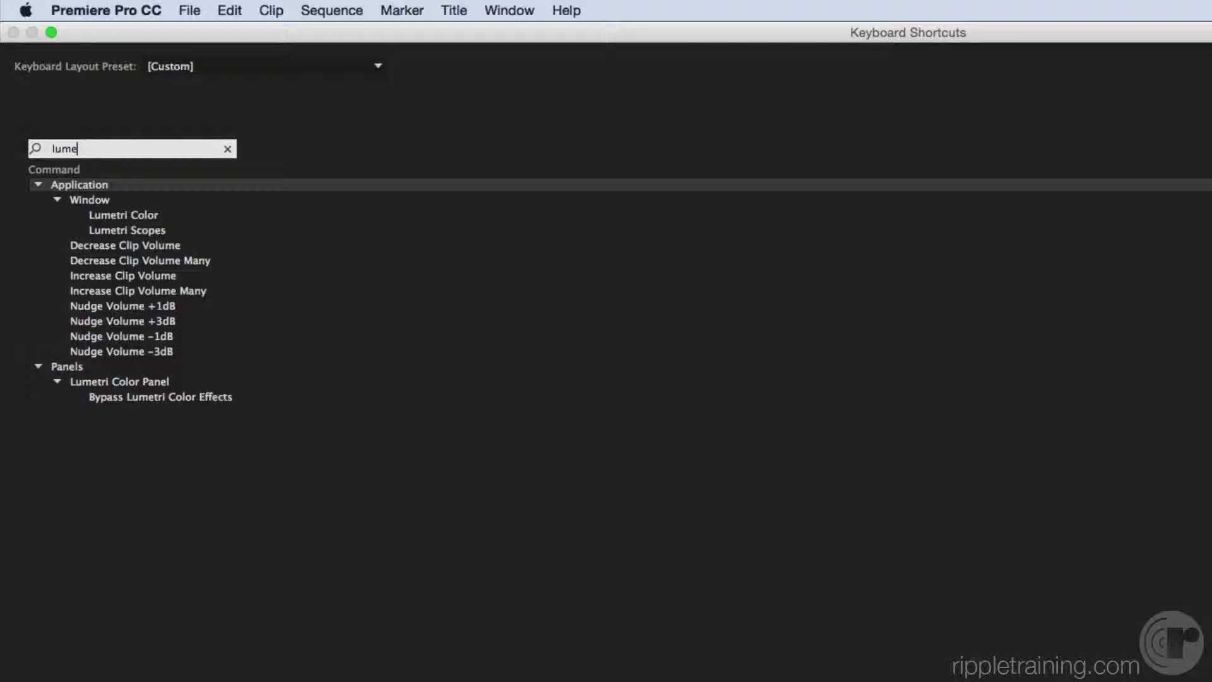
text(tri)
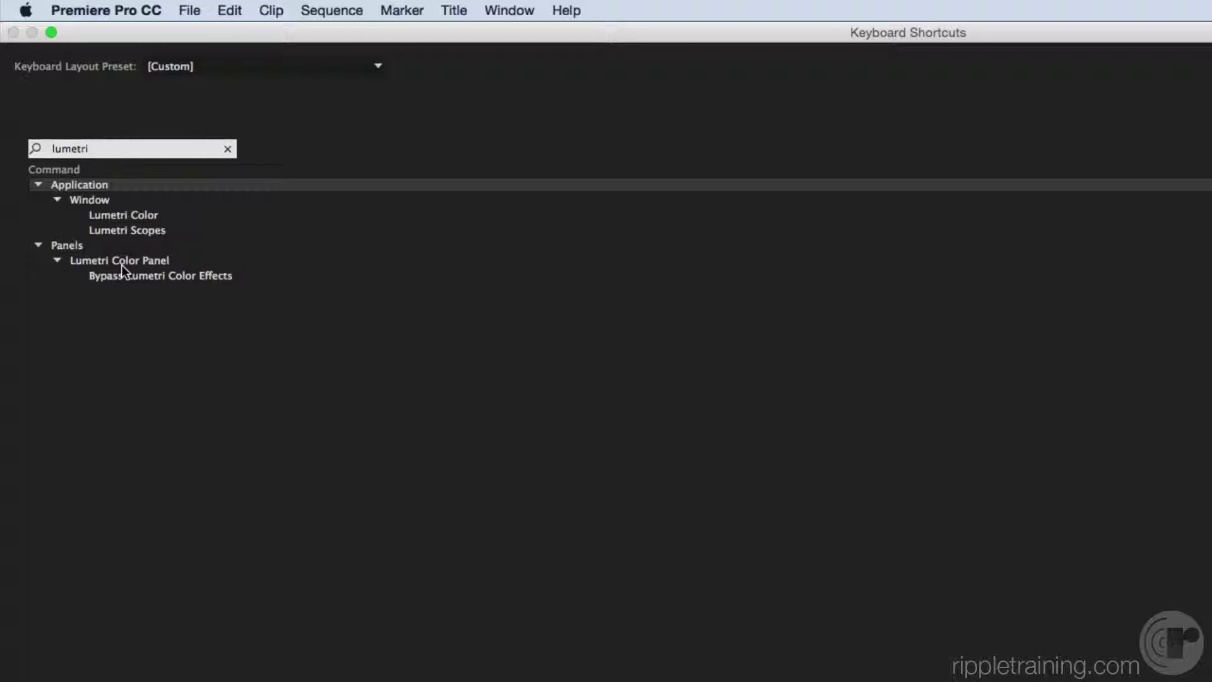
click(189, 232)
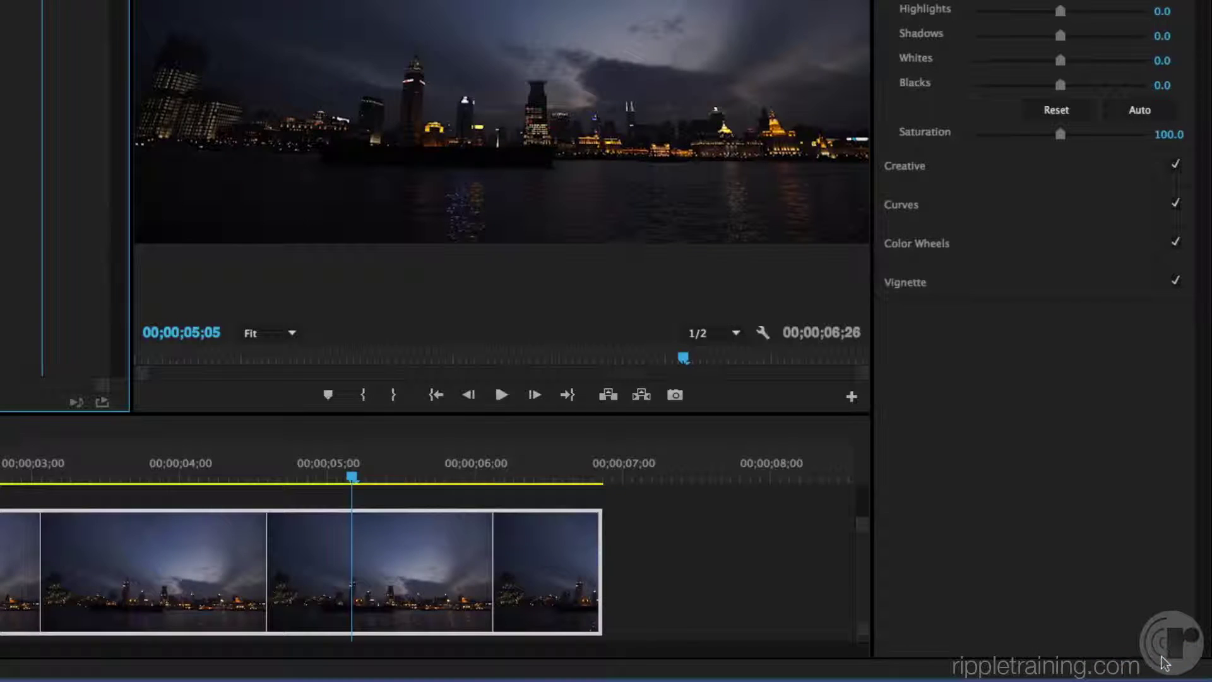
Step: Apply the Lumetri Color effect to the False Sunset clip
key(shift+0)
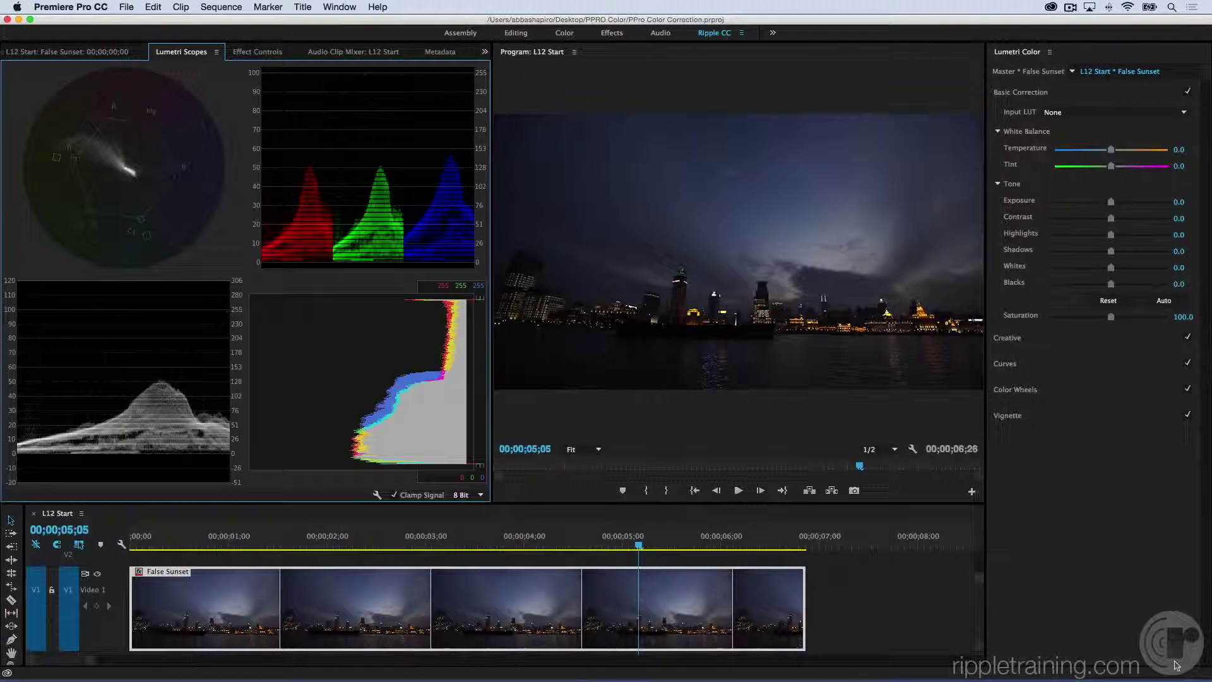
key(shift+5)
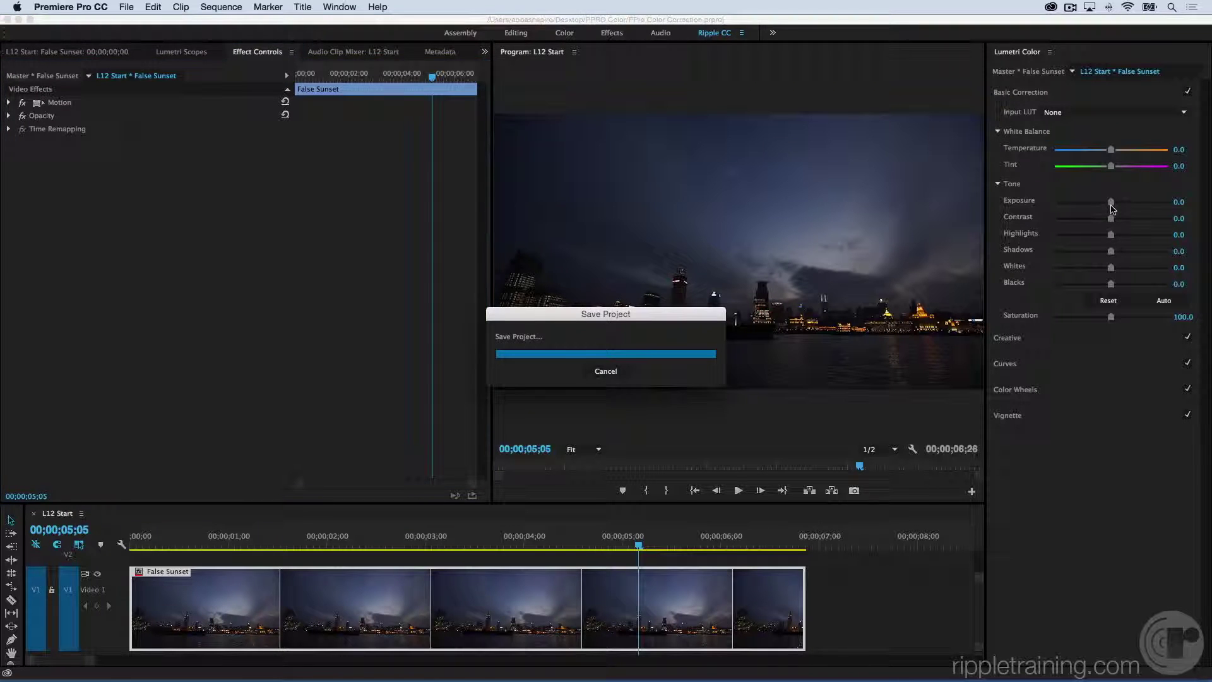
click(1112, 204)
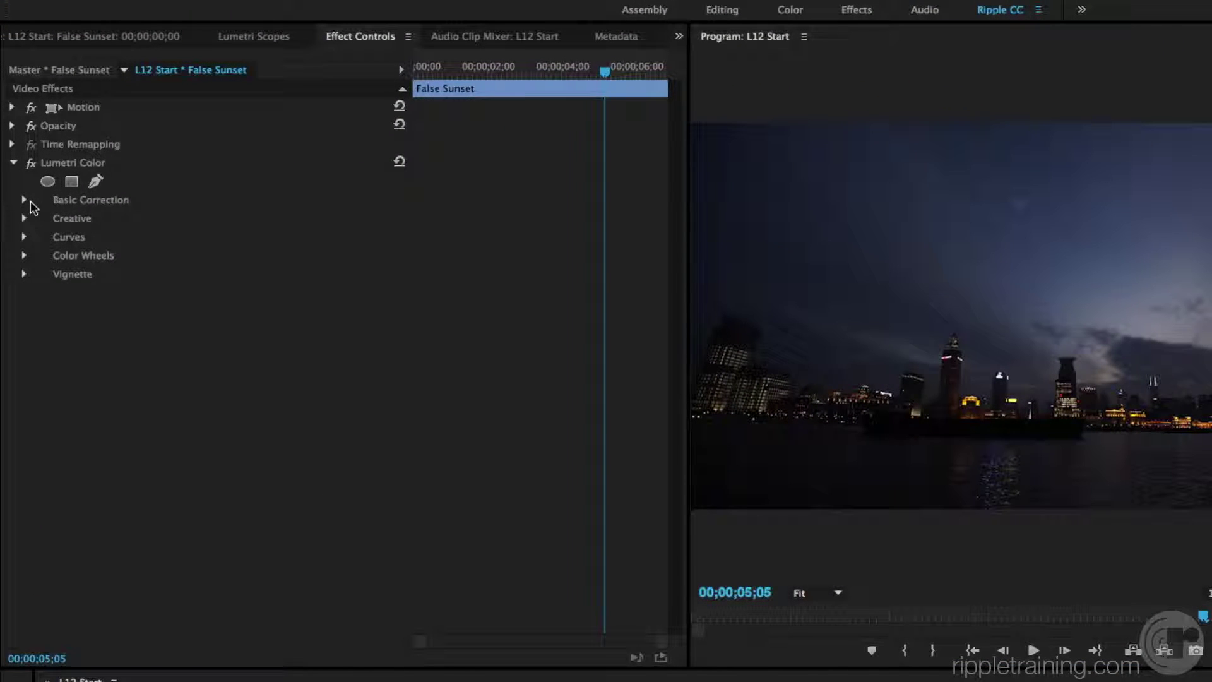
Step: Expand Lumetri Color's Basic Correction, Creative and Curves sections down to the RGB Curves graph
click(25, 200)
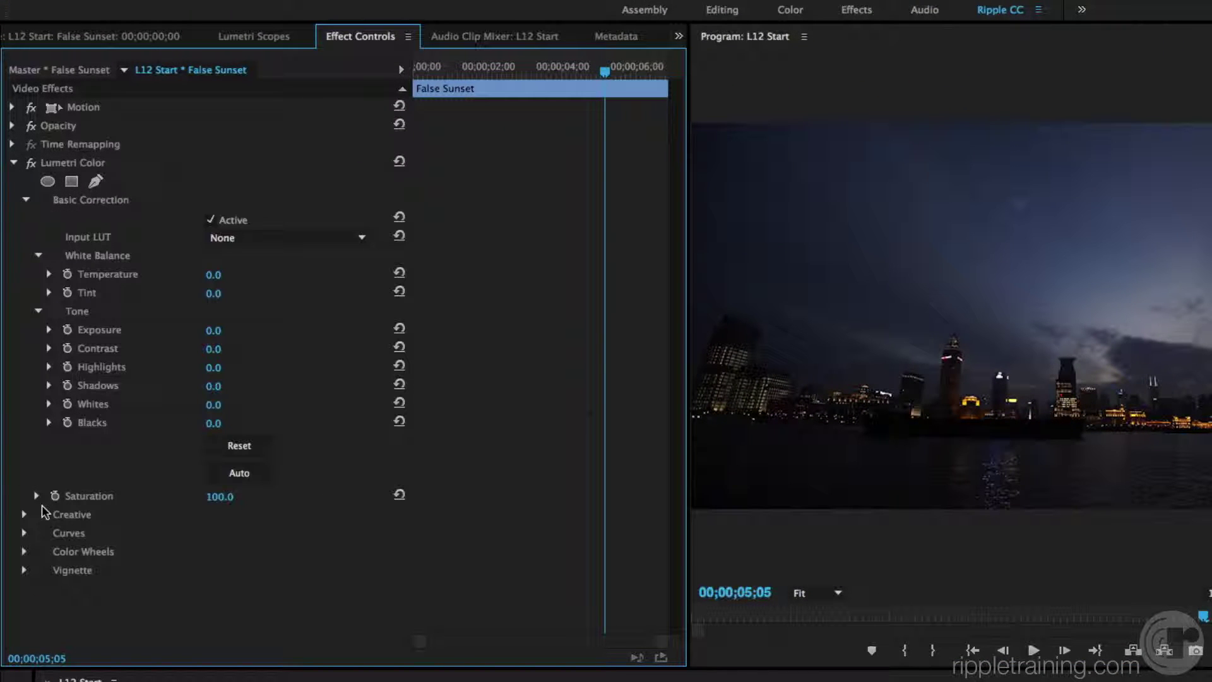
click(25, 515)
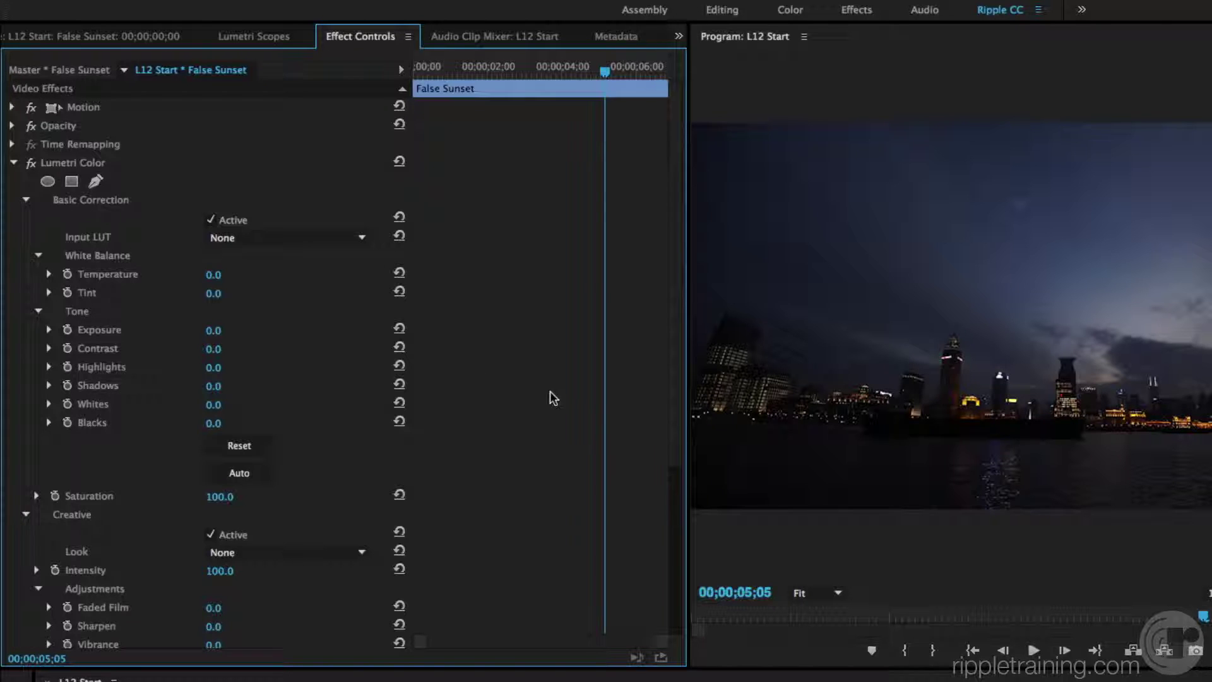
scroll(674, 449, down, 5)
scroll(673, 600, down, 1)
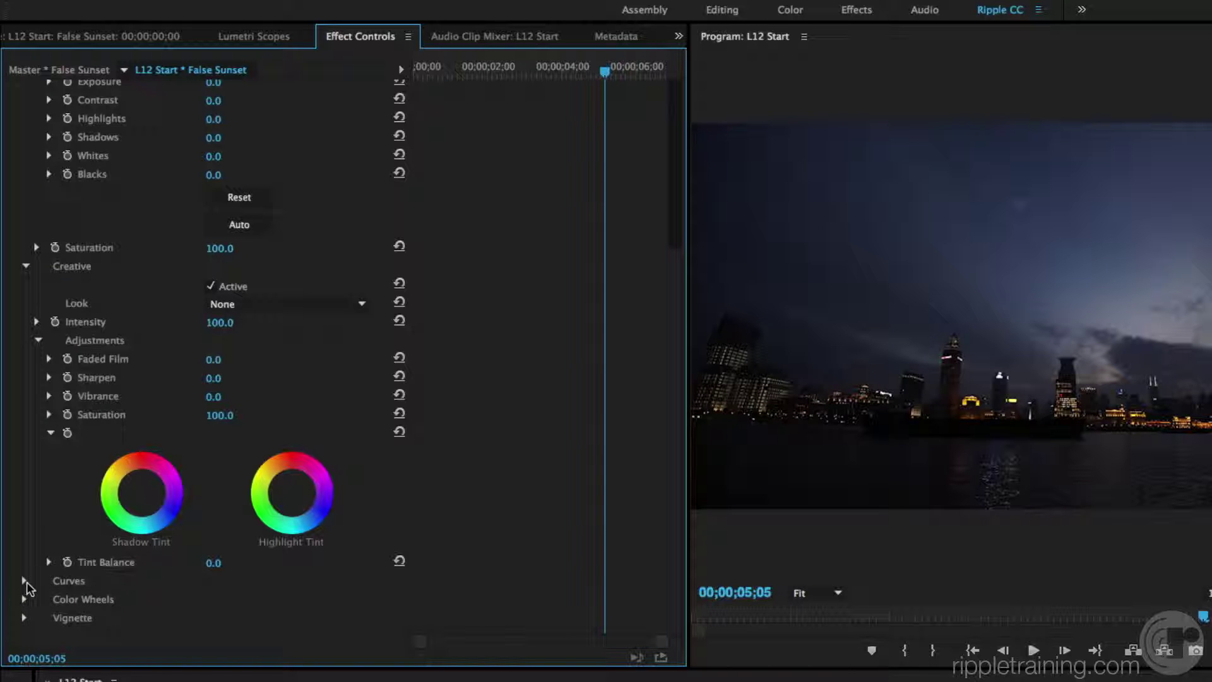
click(24, 580)
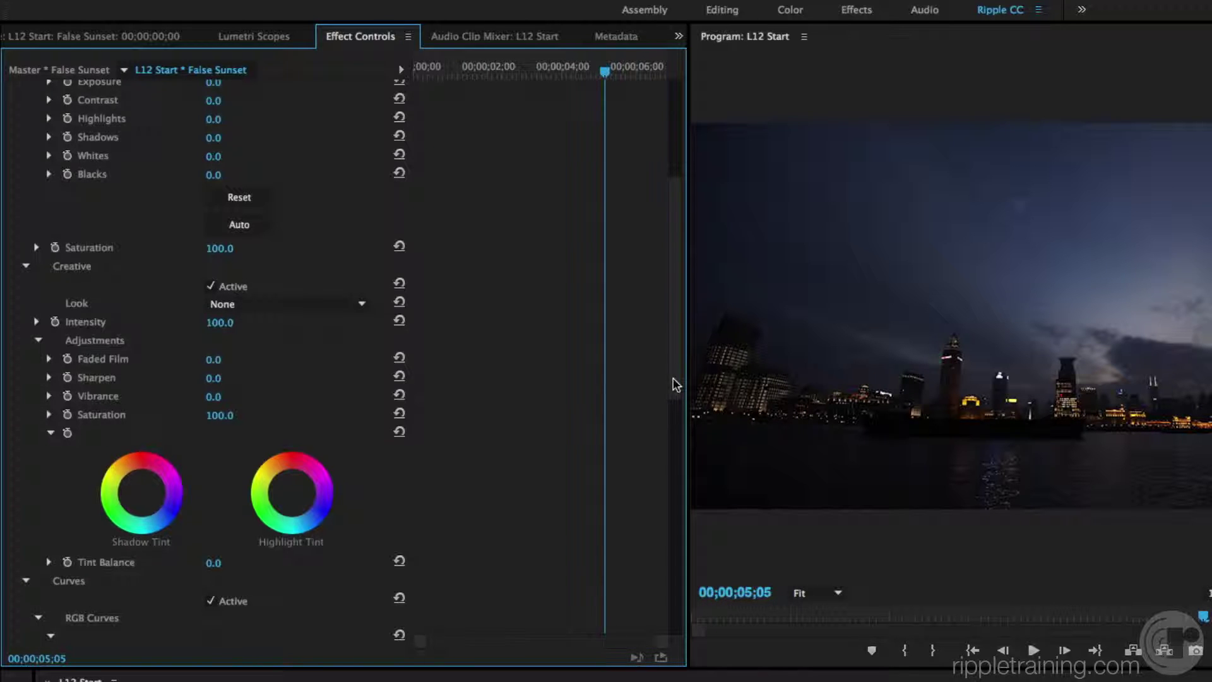
drag(674, 382, 672, 504)
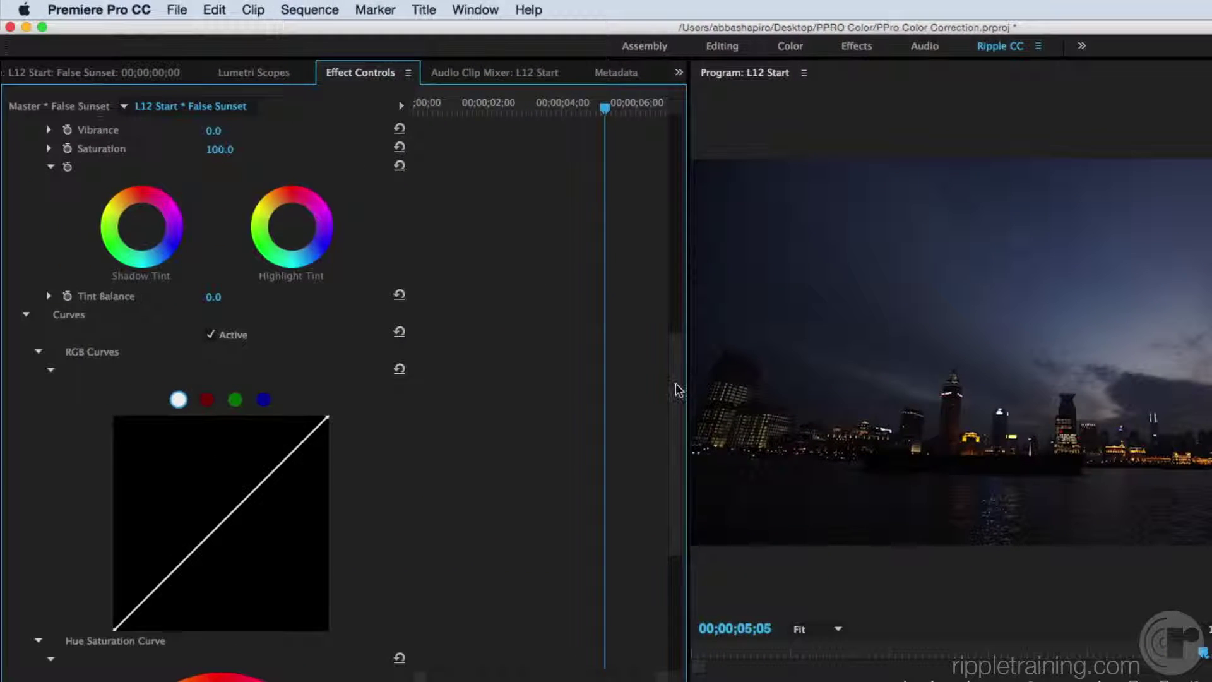
Step: Return Effect Controls to the top and place the playhead at 00;00;05;07
drag(349, 373, 352, 195)
drag(677, 209, 682, 168)
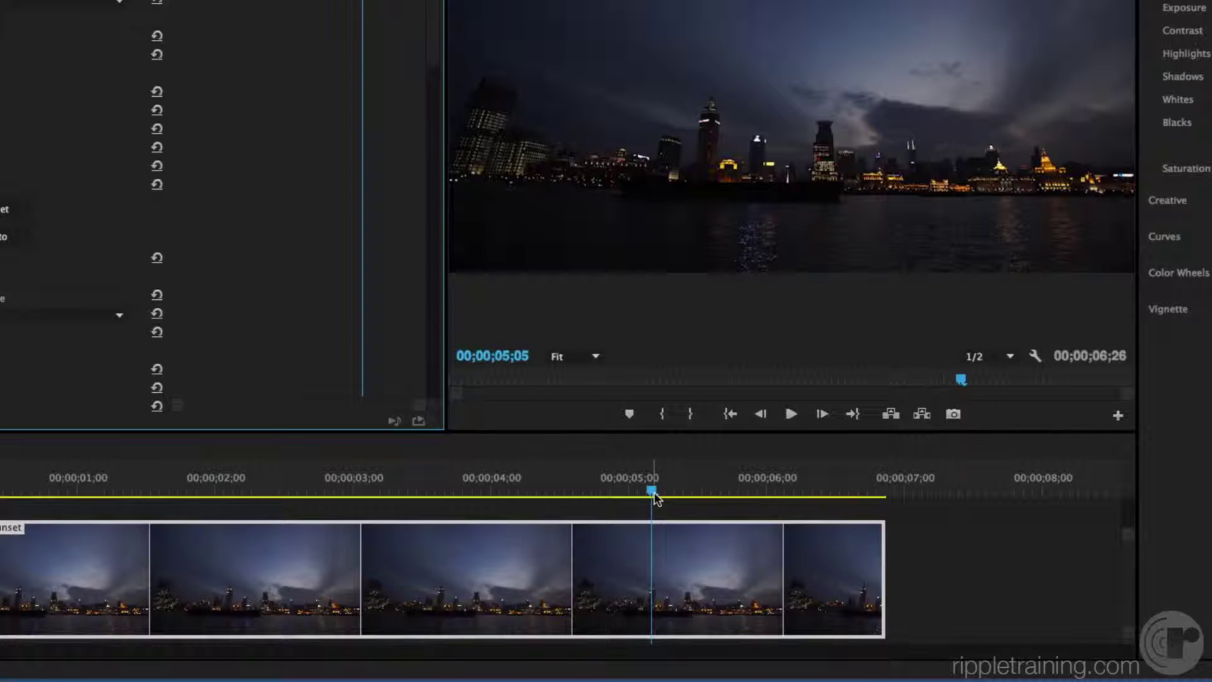
mouse_move(657, 499)
mouse_down()
mouse_move(684, 497)
mouse_move(667, 500)
mouse_up()
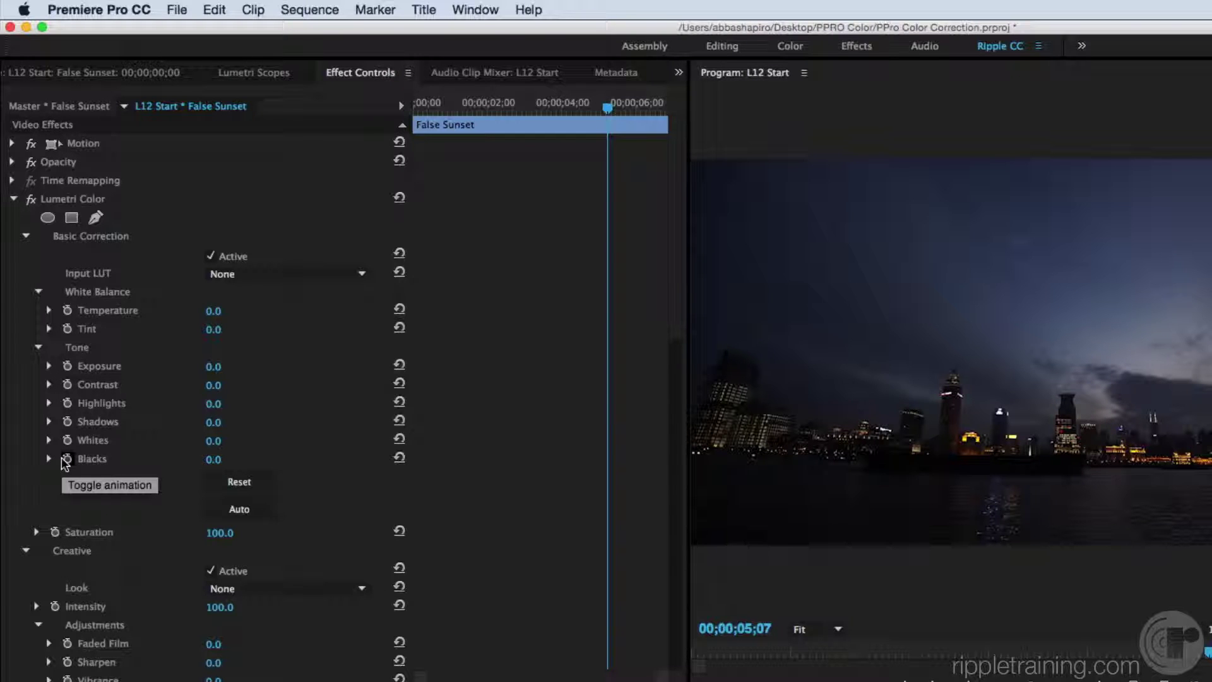
Step: Keyframe Blacks, Whites, Shadows, Highlights, Contrast, Exposure, Tint, Temperature and Saturation at 00;00;05;07
click(65, 460)
click(66, 441)
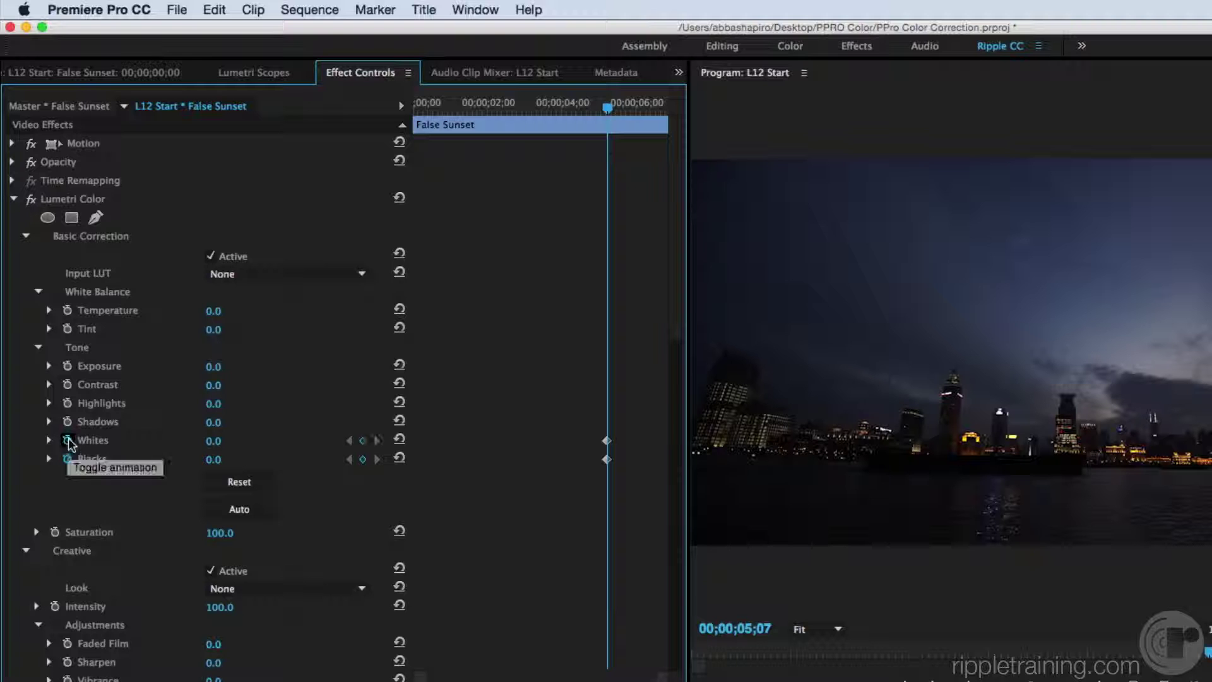
click(67, 421)
click(67, 403)
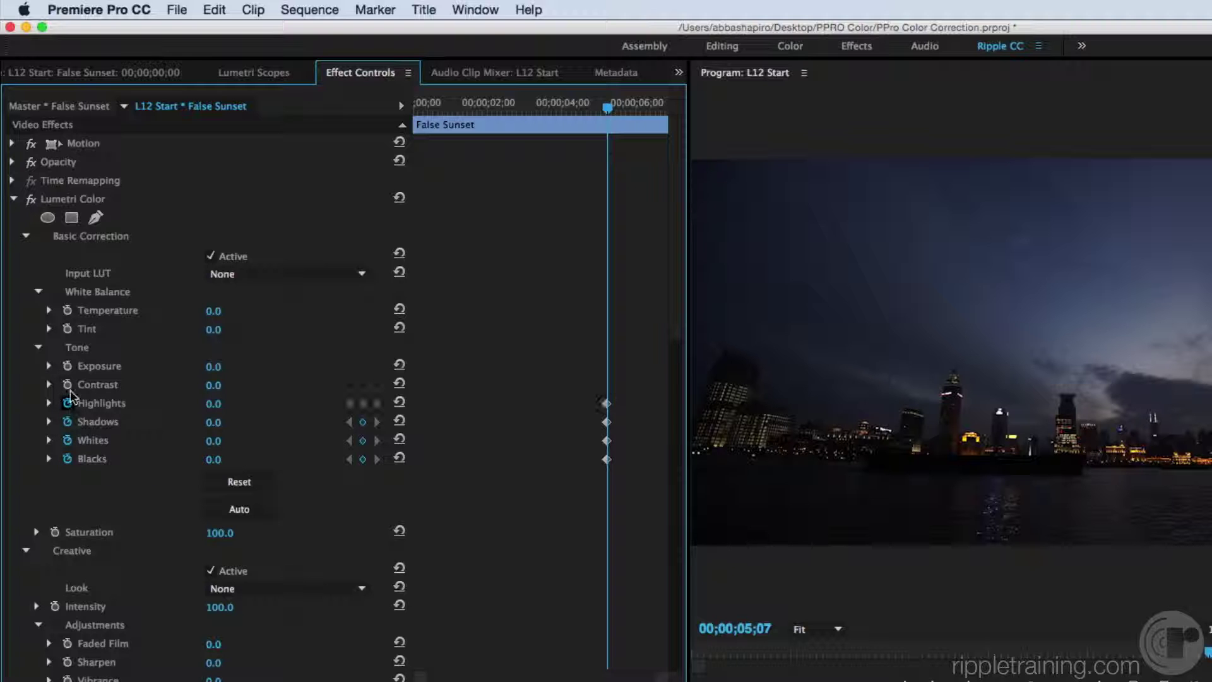
click(67, 384)
click(67, 367)
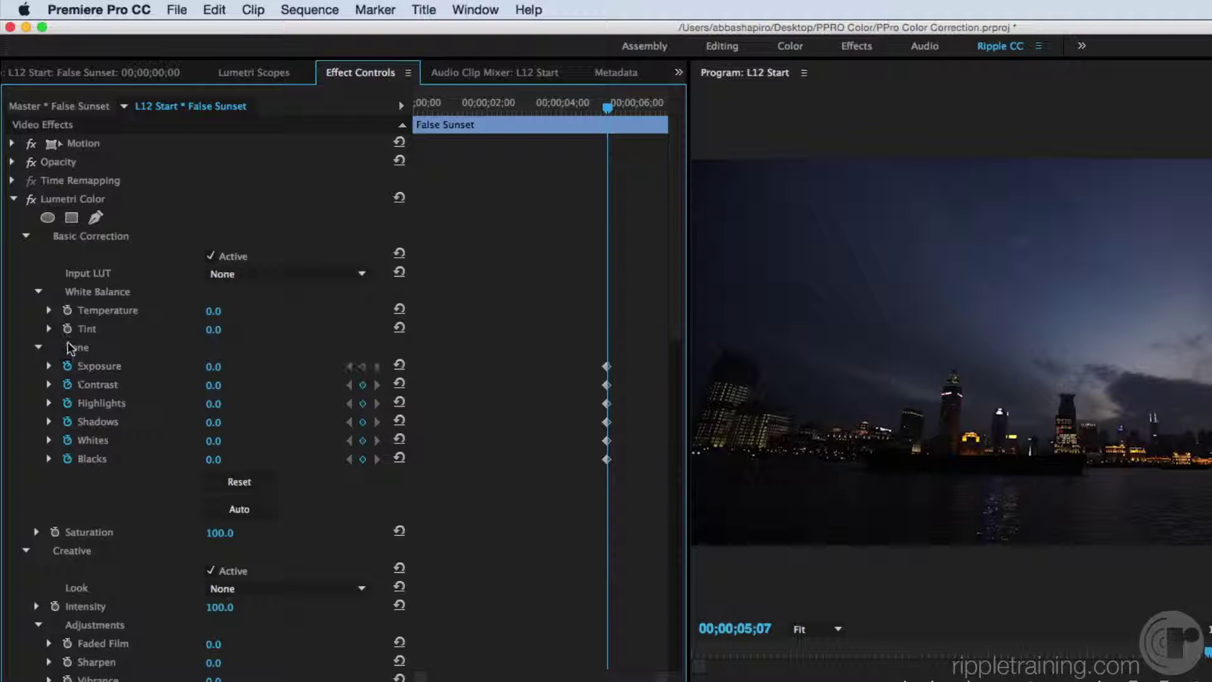
click(67, 329)
click(67, 310)
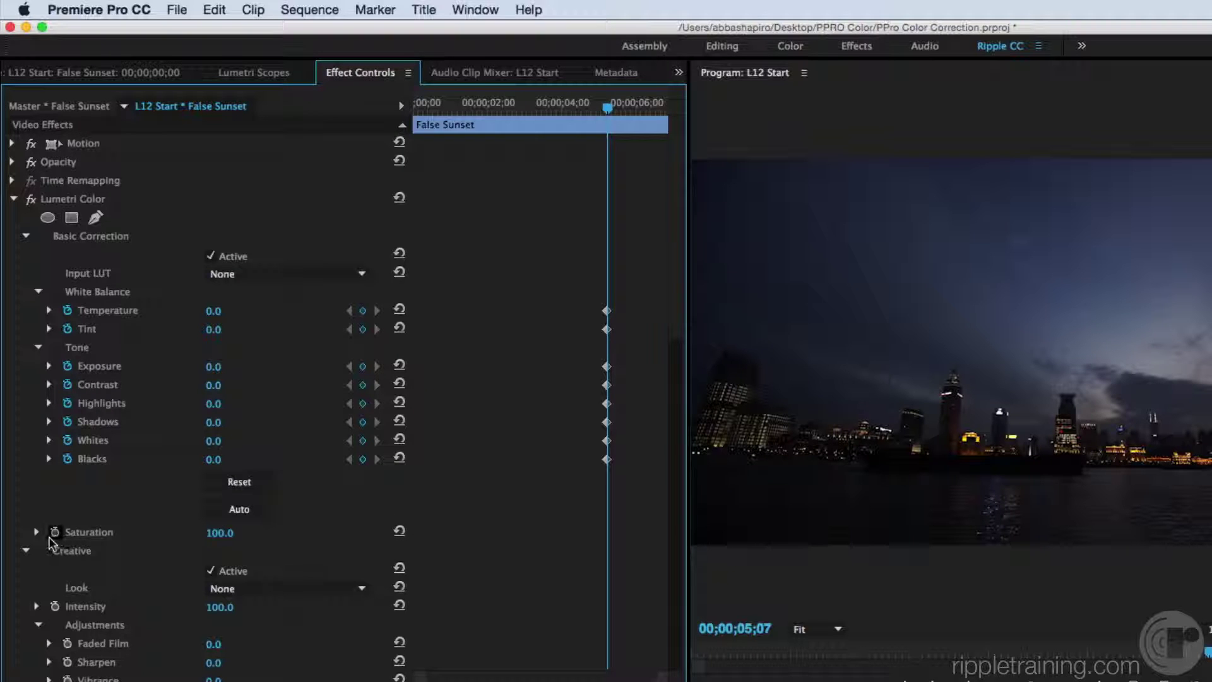
click(56, 534)
Step: Set Exposure to 1.5 at 00;00;01;09 and display the Lumetri Scopes
drag(608, 107, 466, 130)
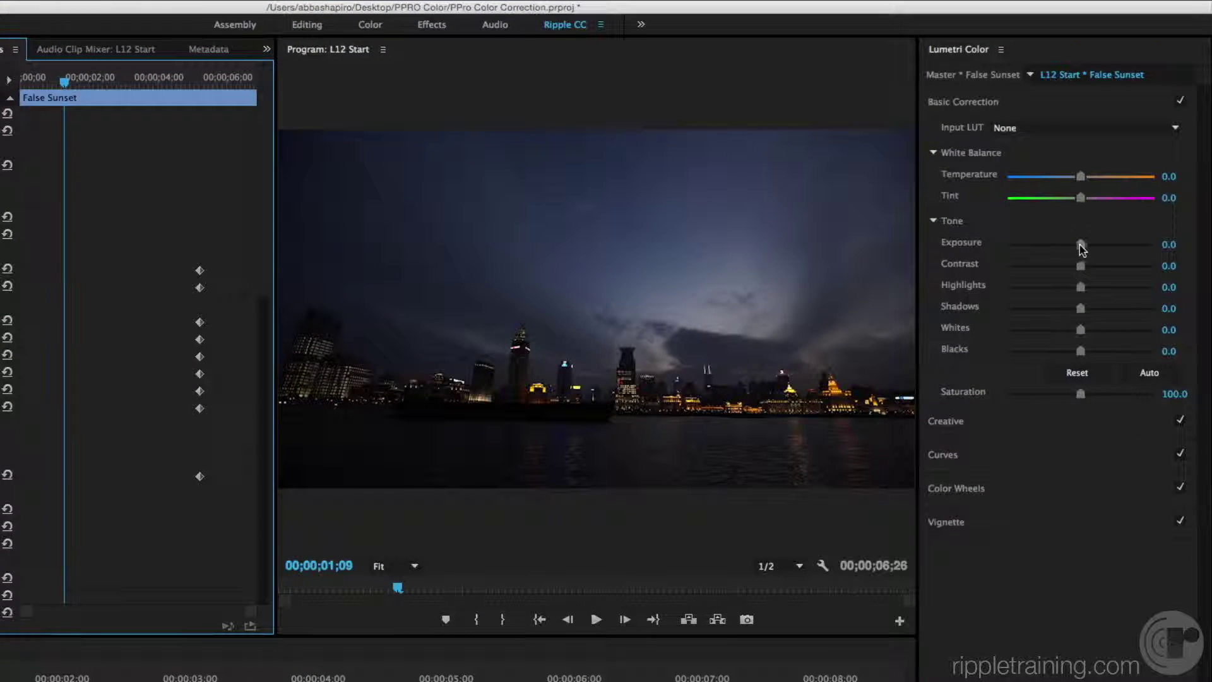
drag(1080, 245, 1104, 247)
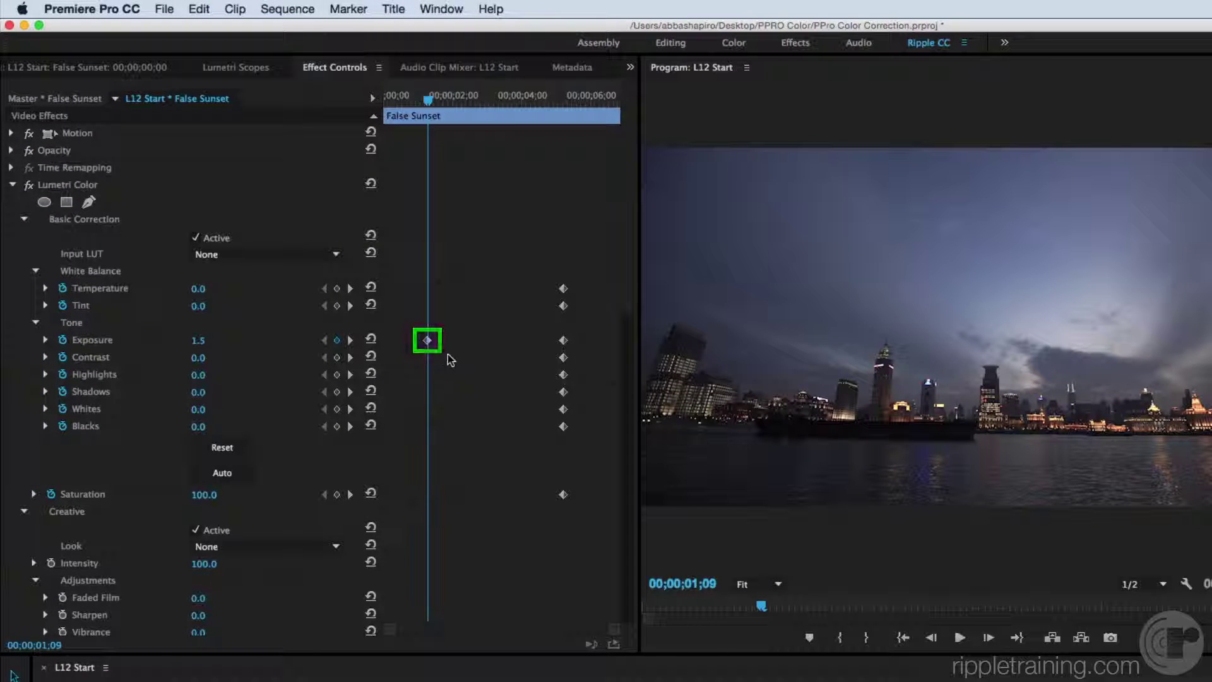
click(252, 70)
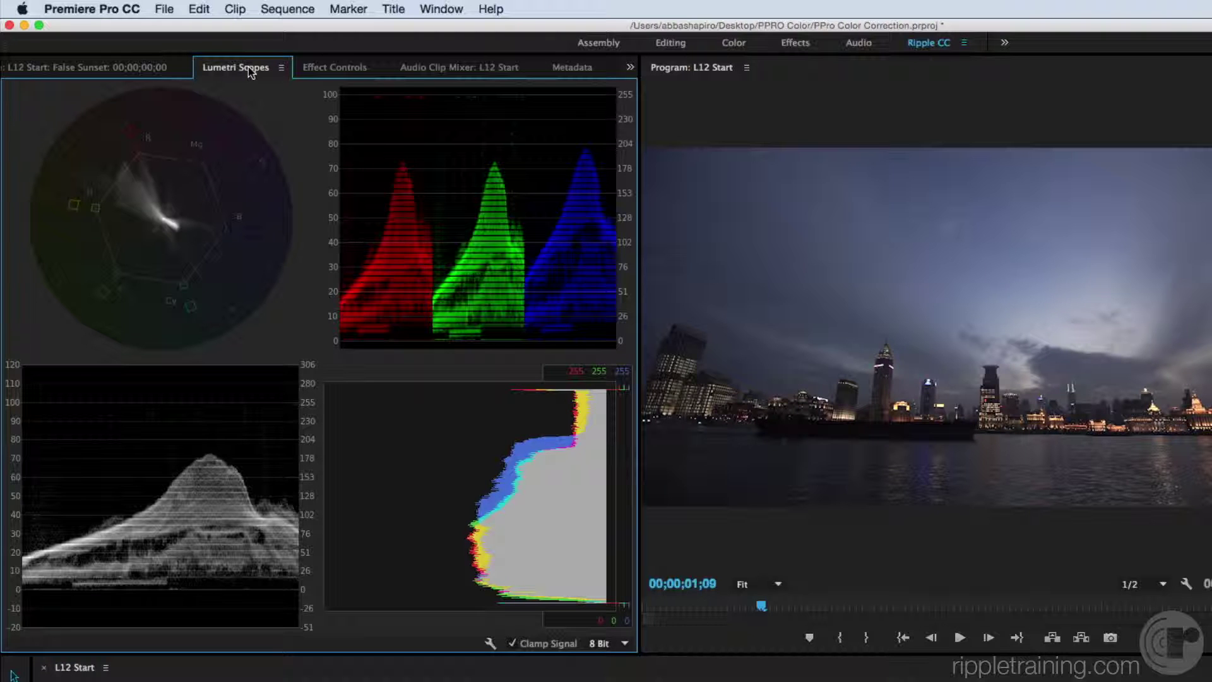
Step: Set Contrast -33.3, Shadows 58.9, Highlights 65.6, Blacks -2.2 and Saturation 108.9 at 00;00;01;09
key(shift+5)
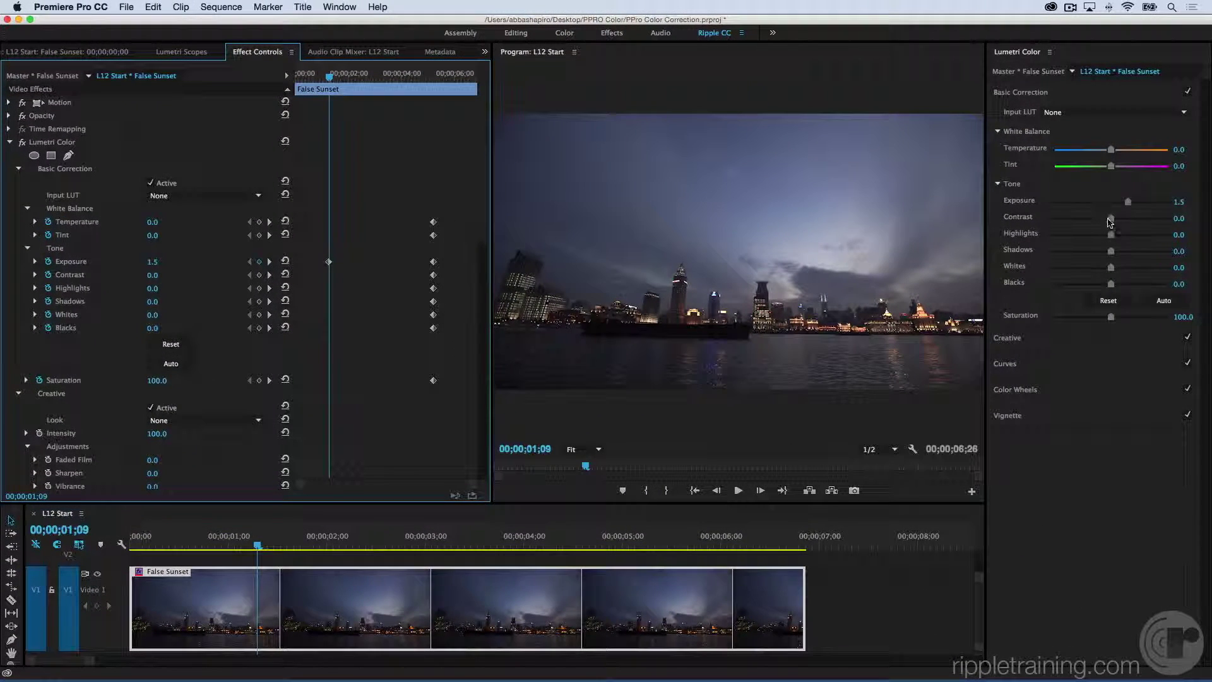
drag(1111, 219, 1146, 253)
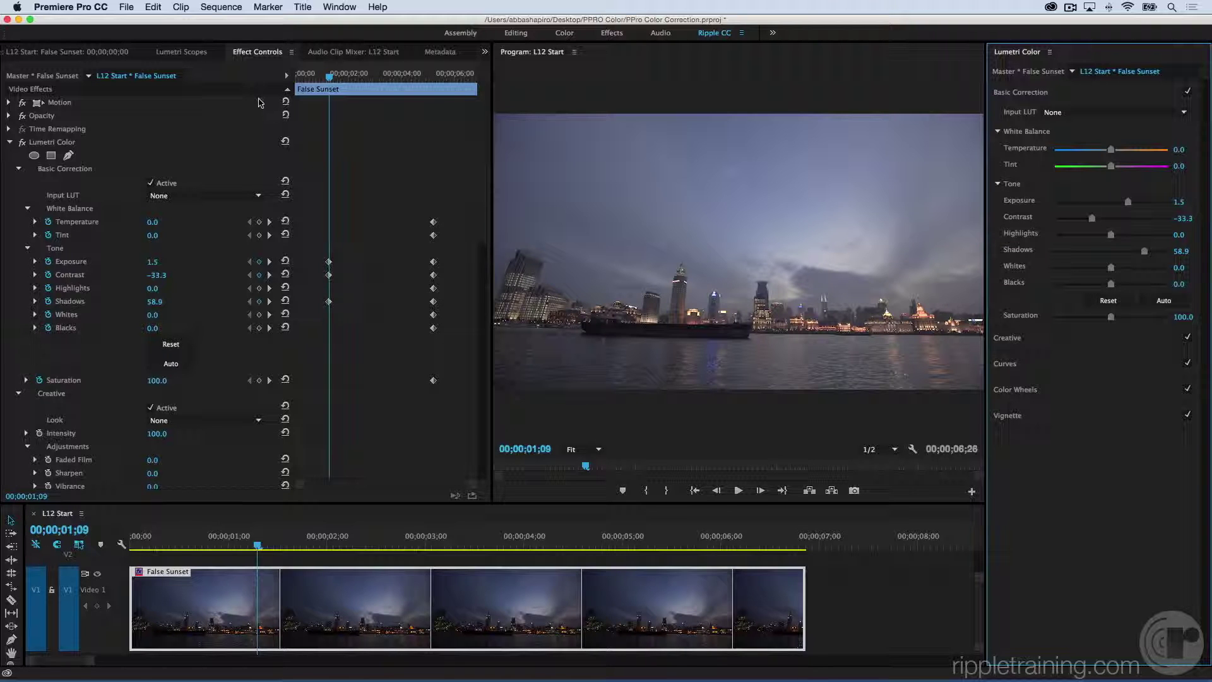
click(186, 52)
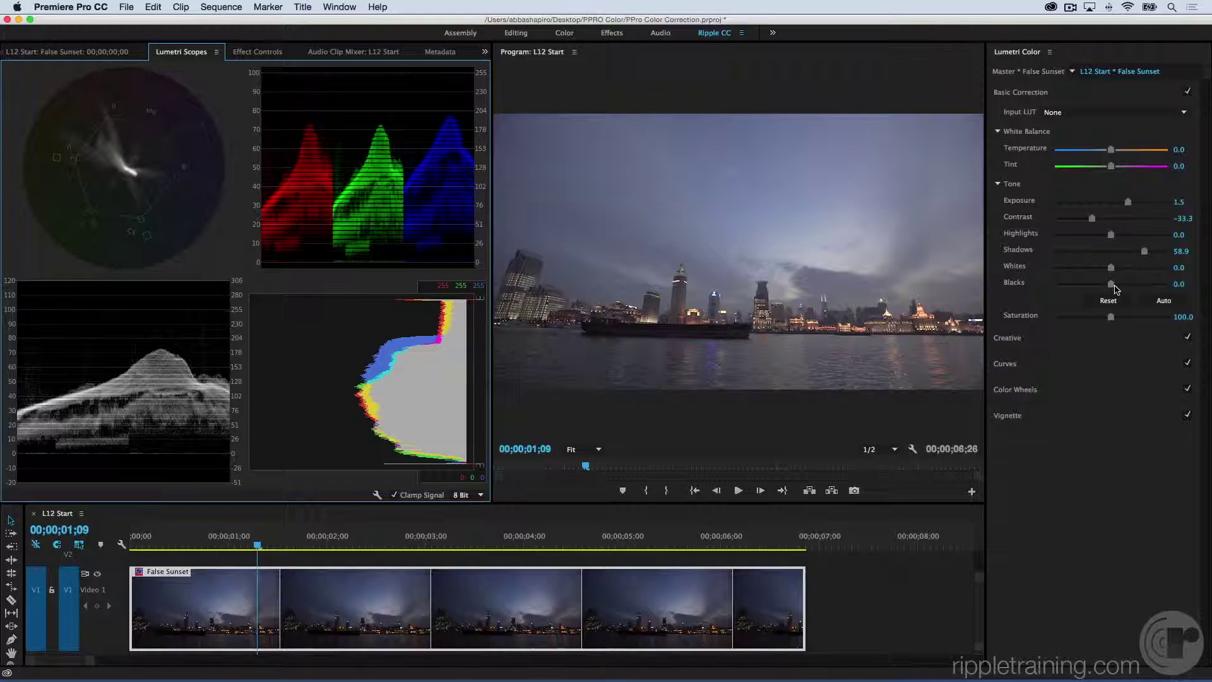
drag(1112, 284, 1112, 289)
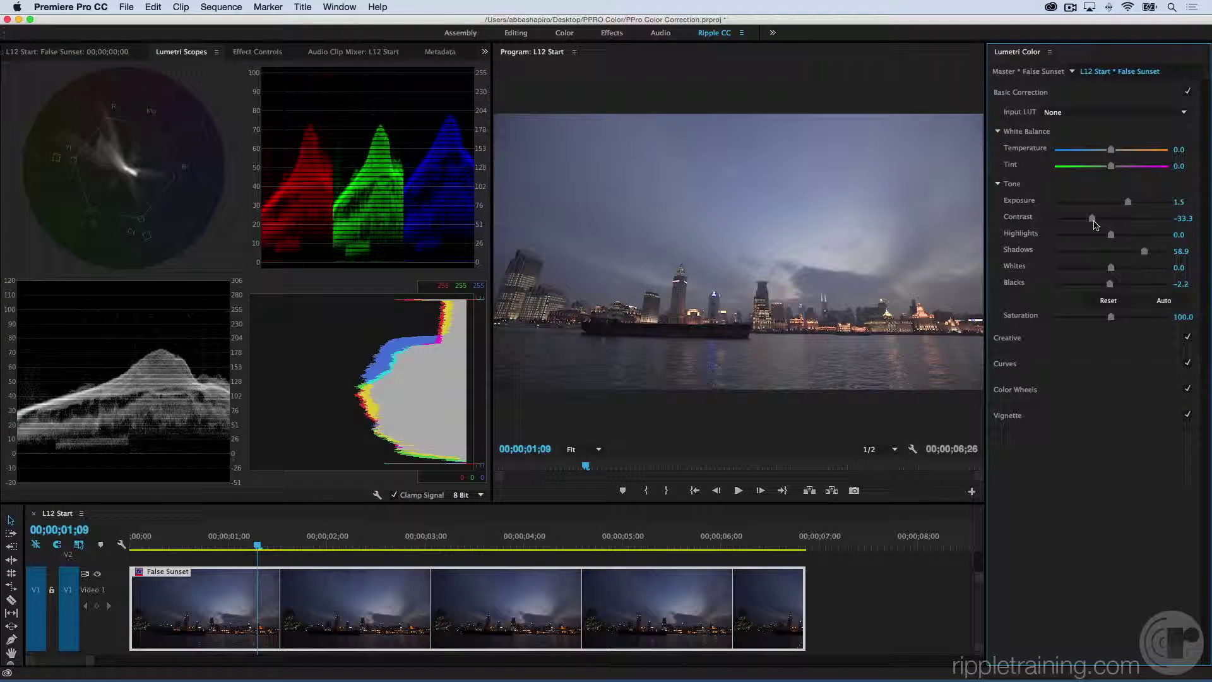
drag(1111, 234, 1147, 236)
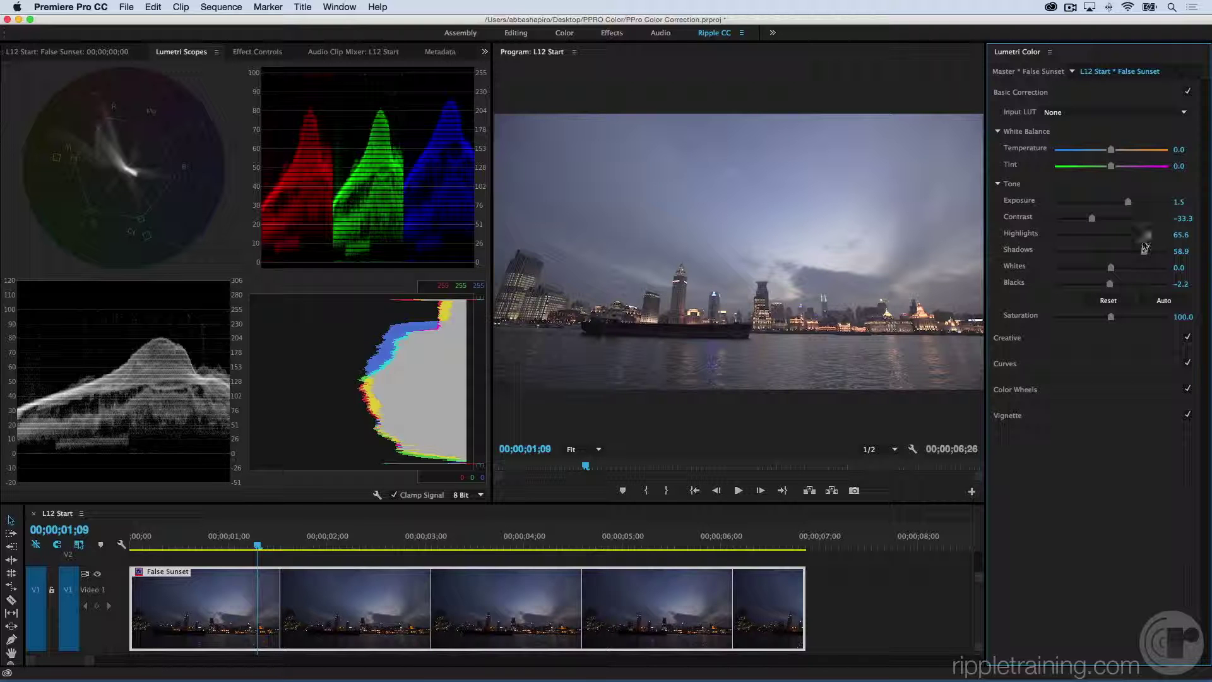
drag(1113, 320, 1119, 323)
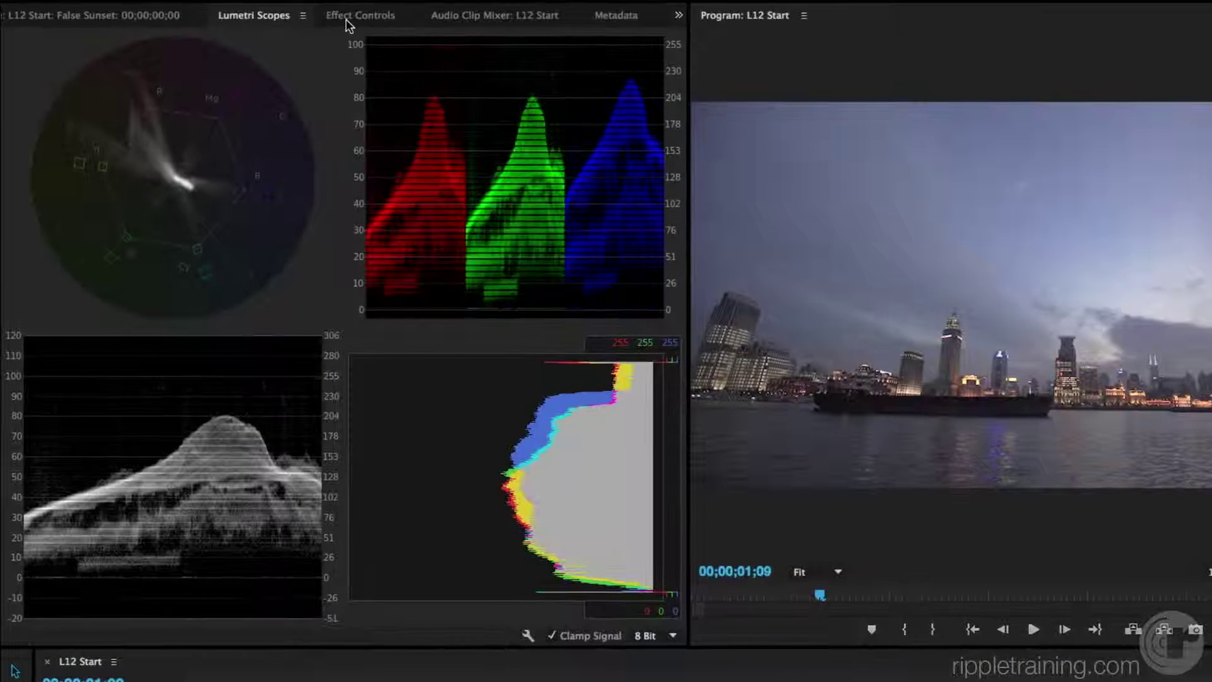
Step: Play the sequence from Effect Controls to preview the grade easing to defaults by 00;00;06;12
click(247, 54)
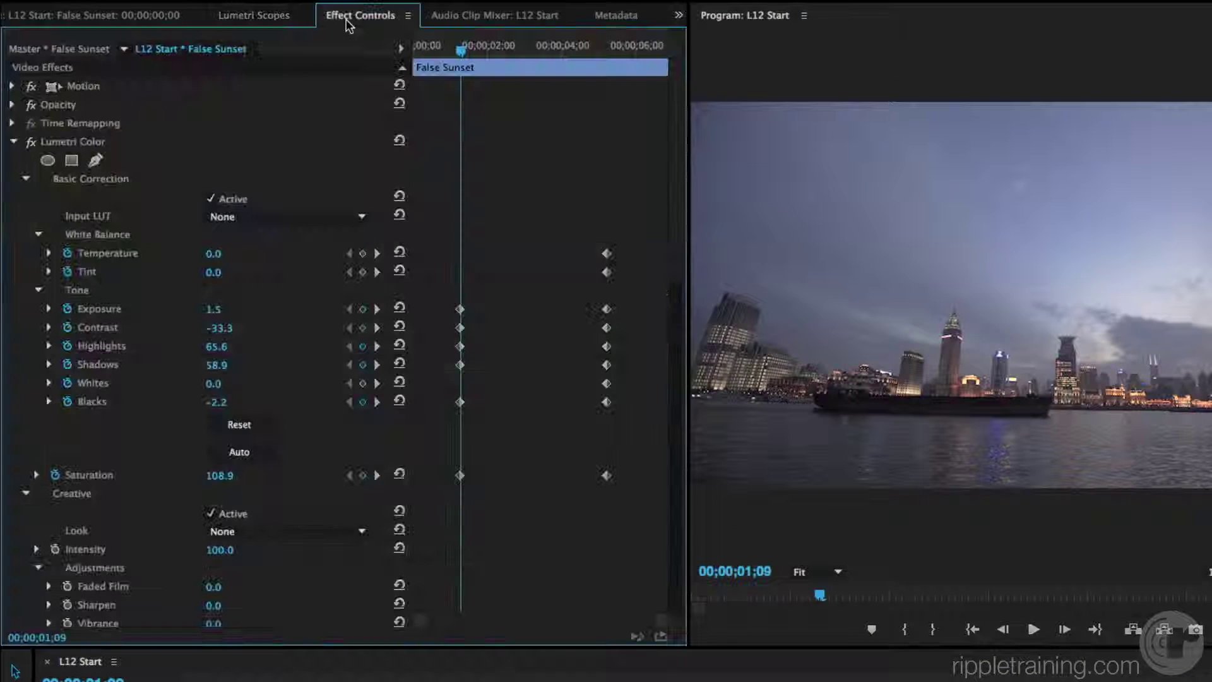
scroll(450, 316, down, 1)
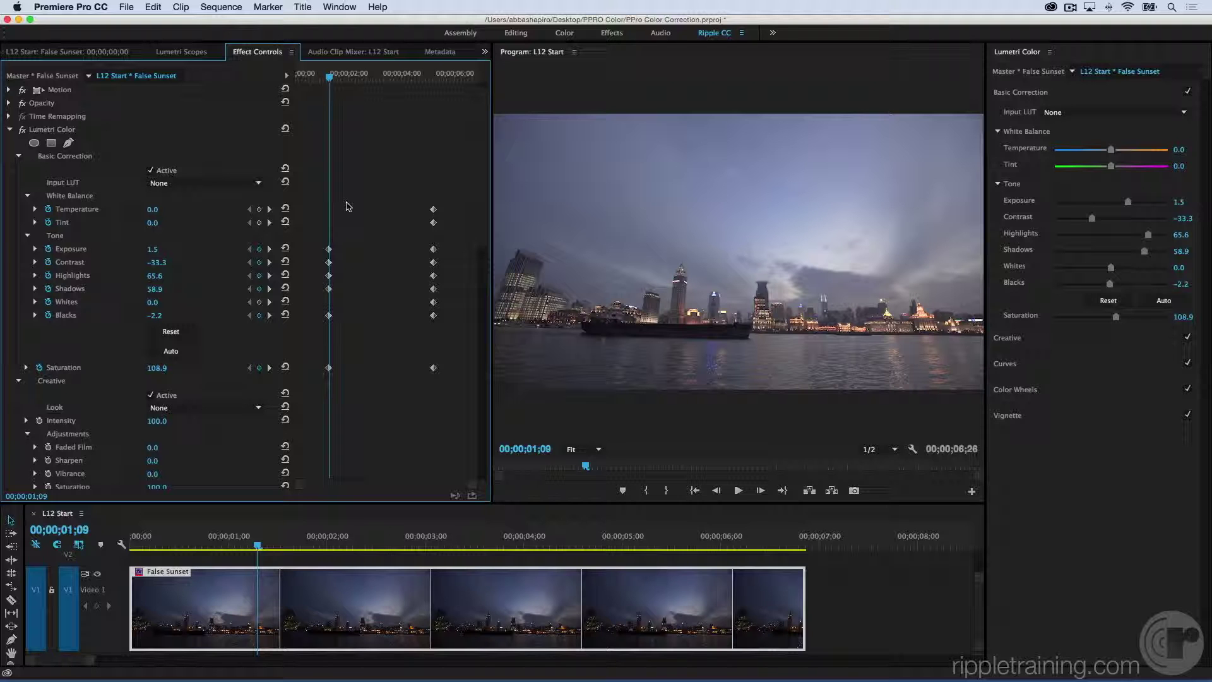
key(space)
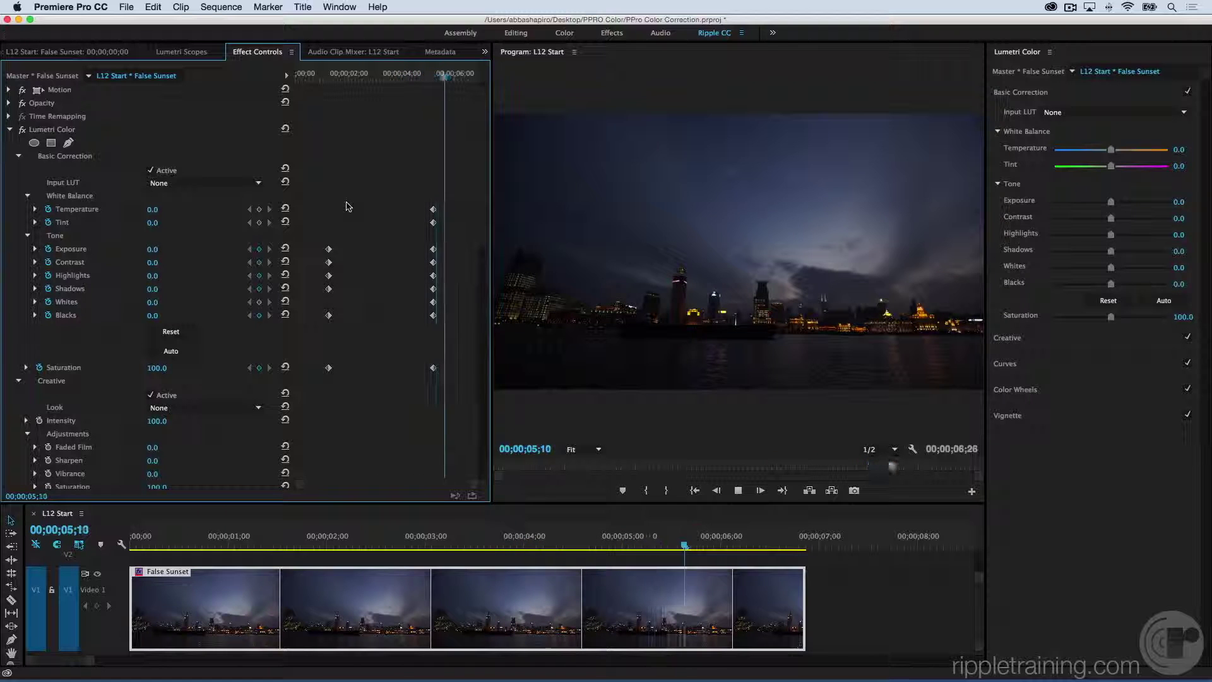
key(space)
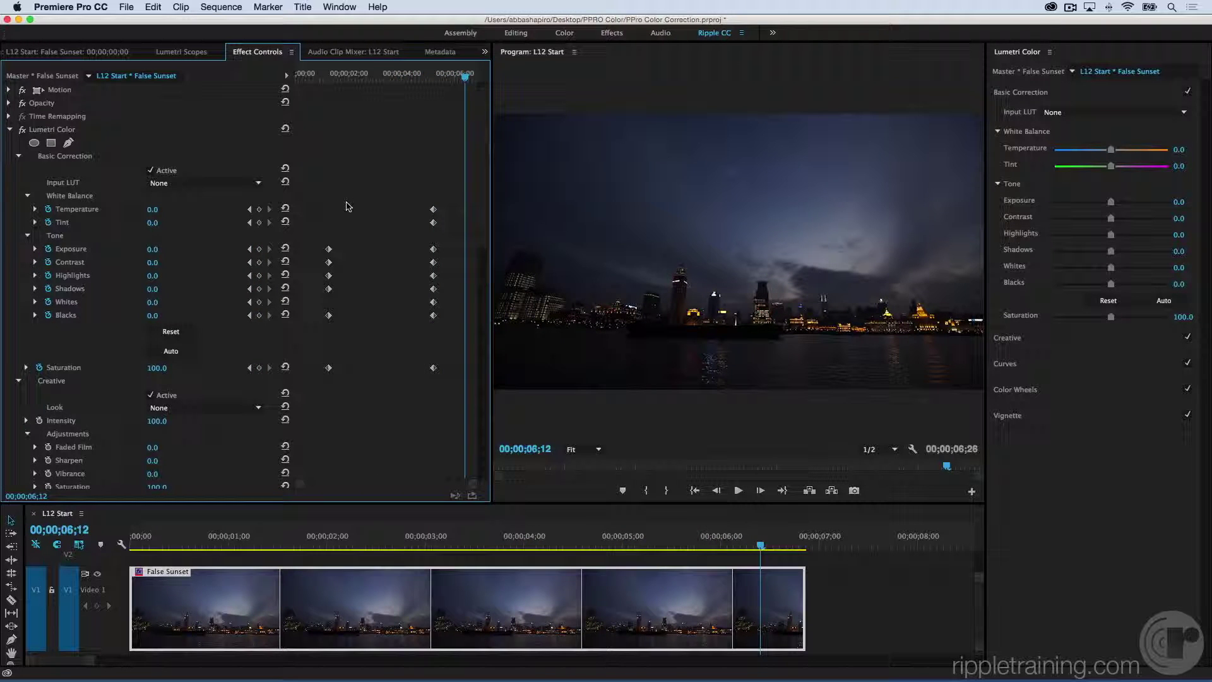